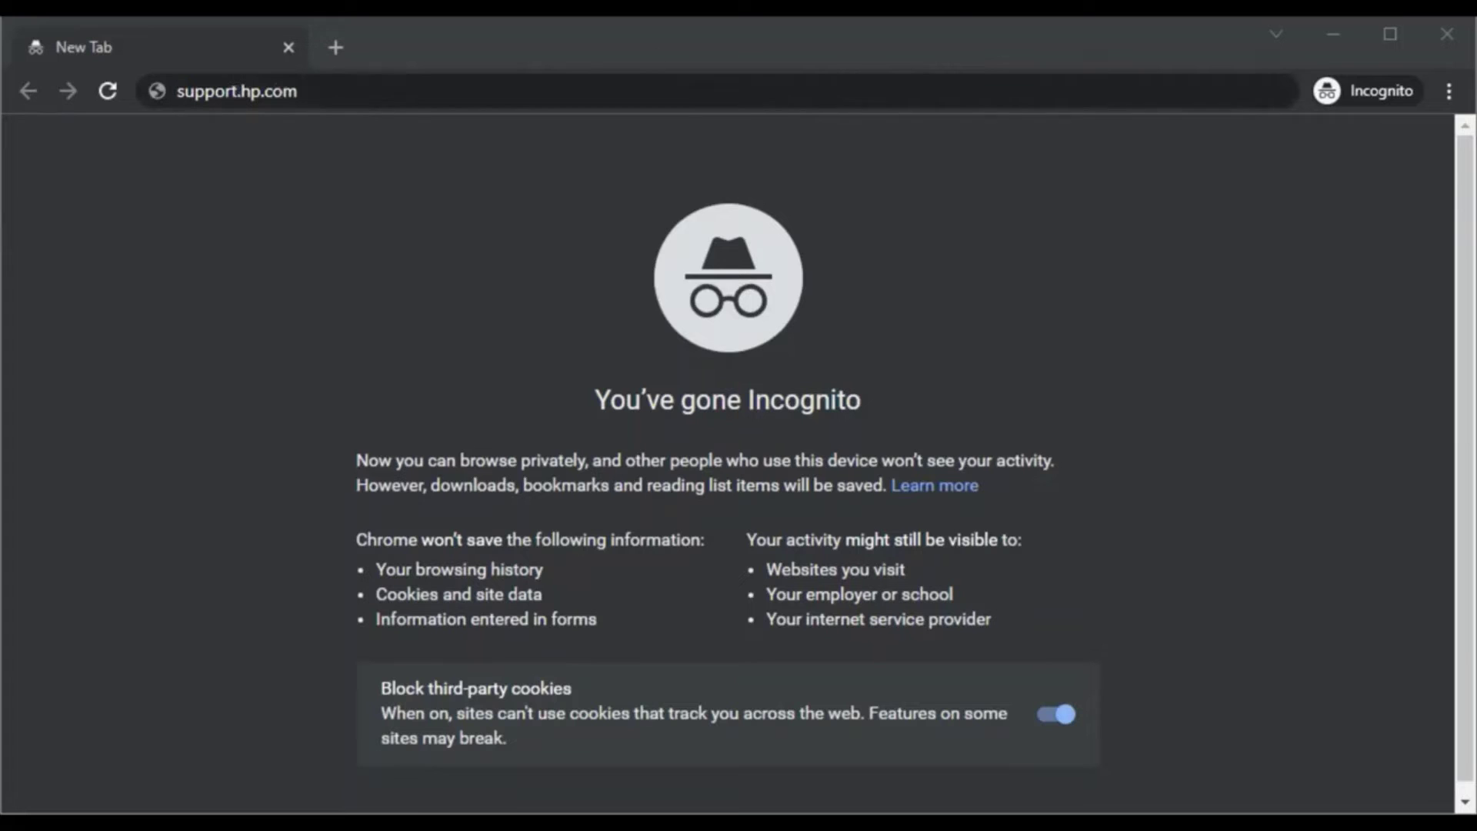
Step: Load support.hp.com in the Chrome incognito window
key(Return)
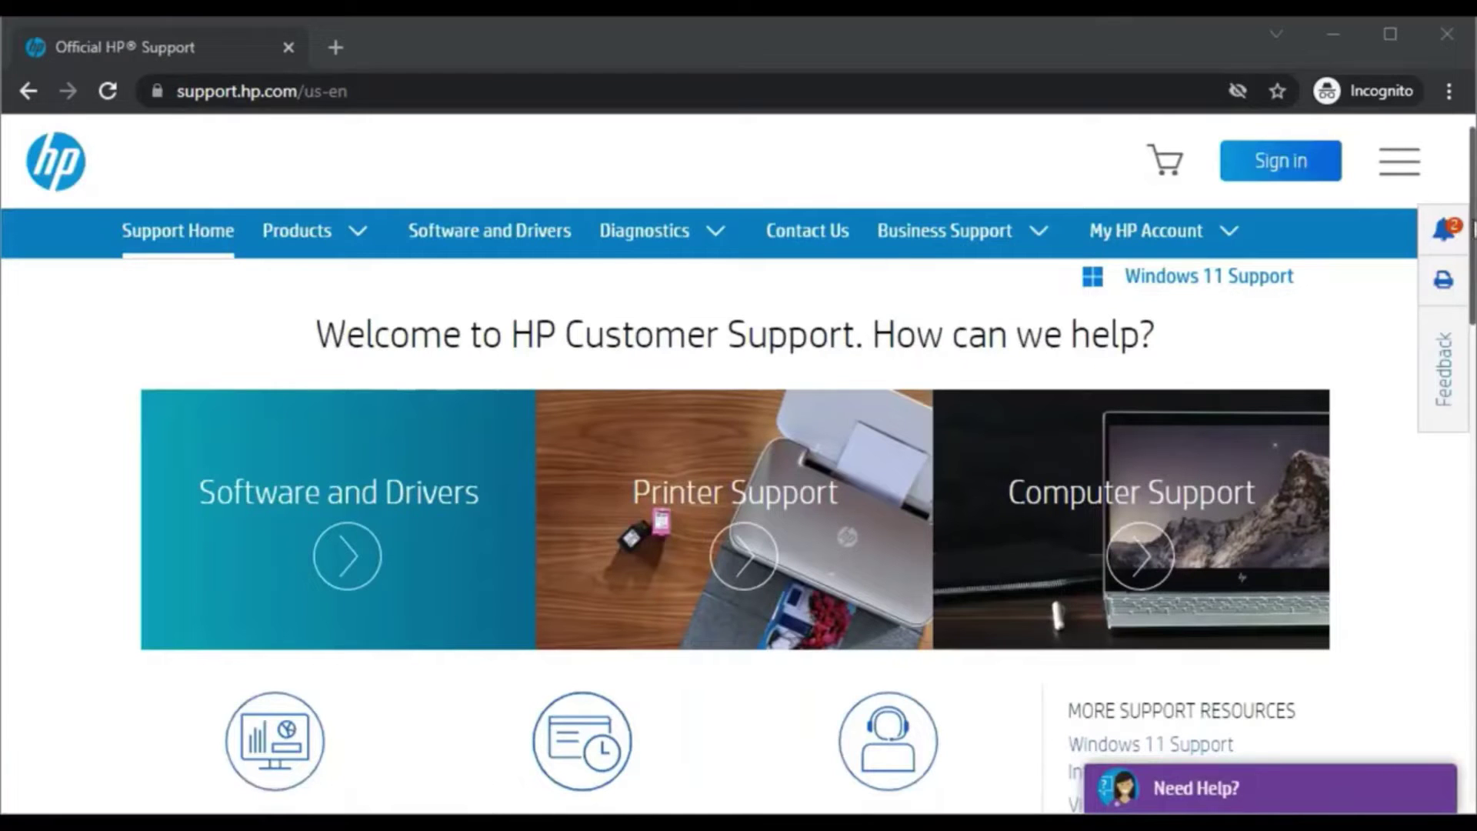
drag(1472, 208, 1471, 416)
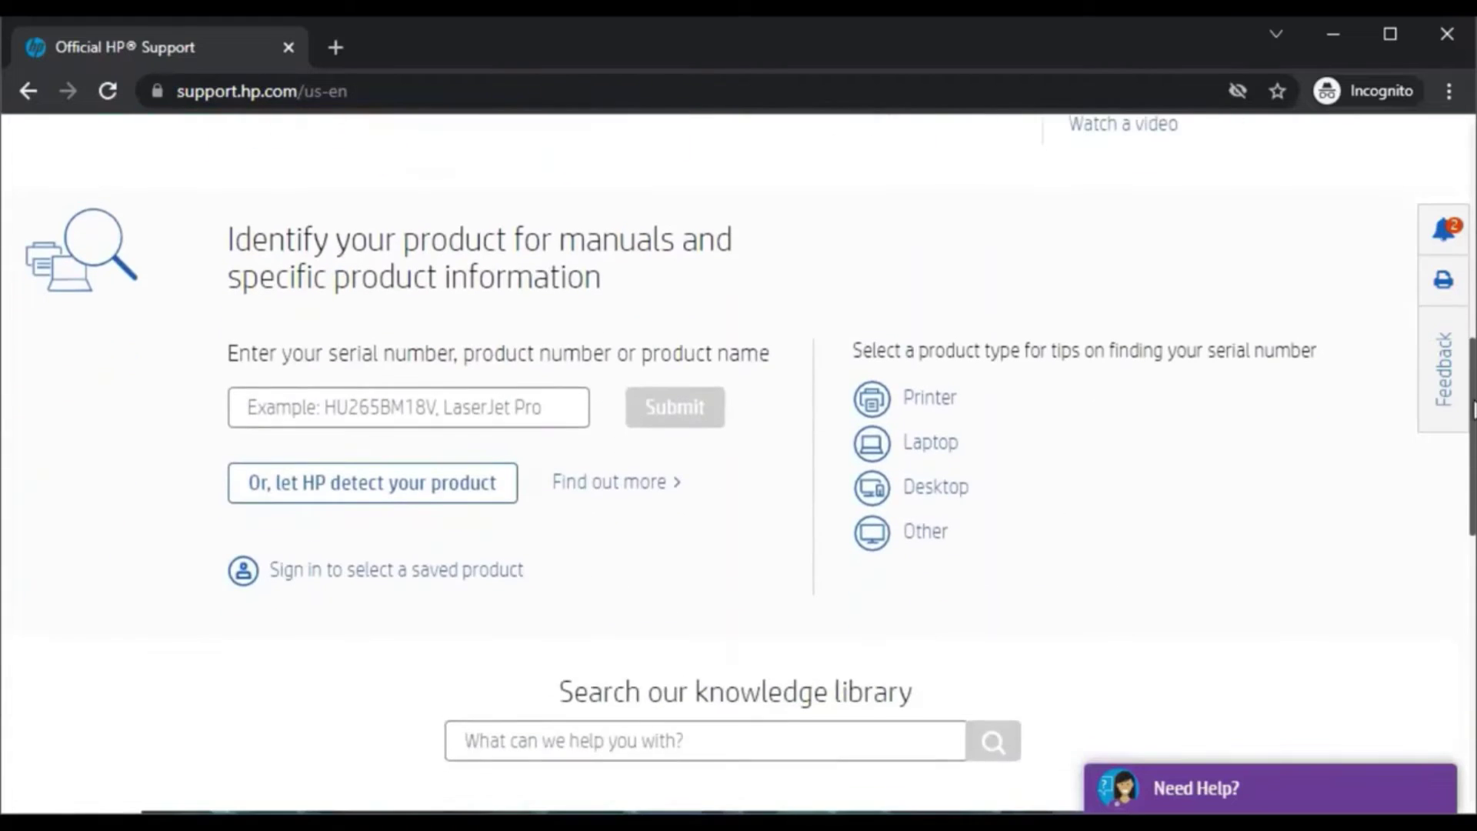
Step: Paste the printer model into product search and pick 'HP OfficeJet Pro 8210 Printer series'
click(440, 405)
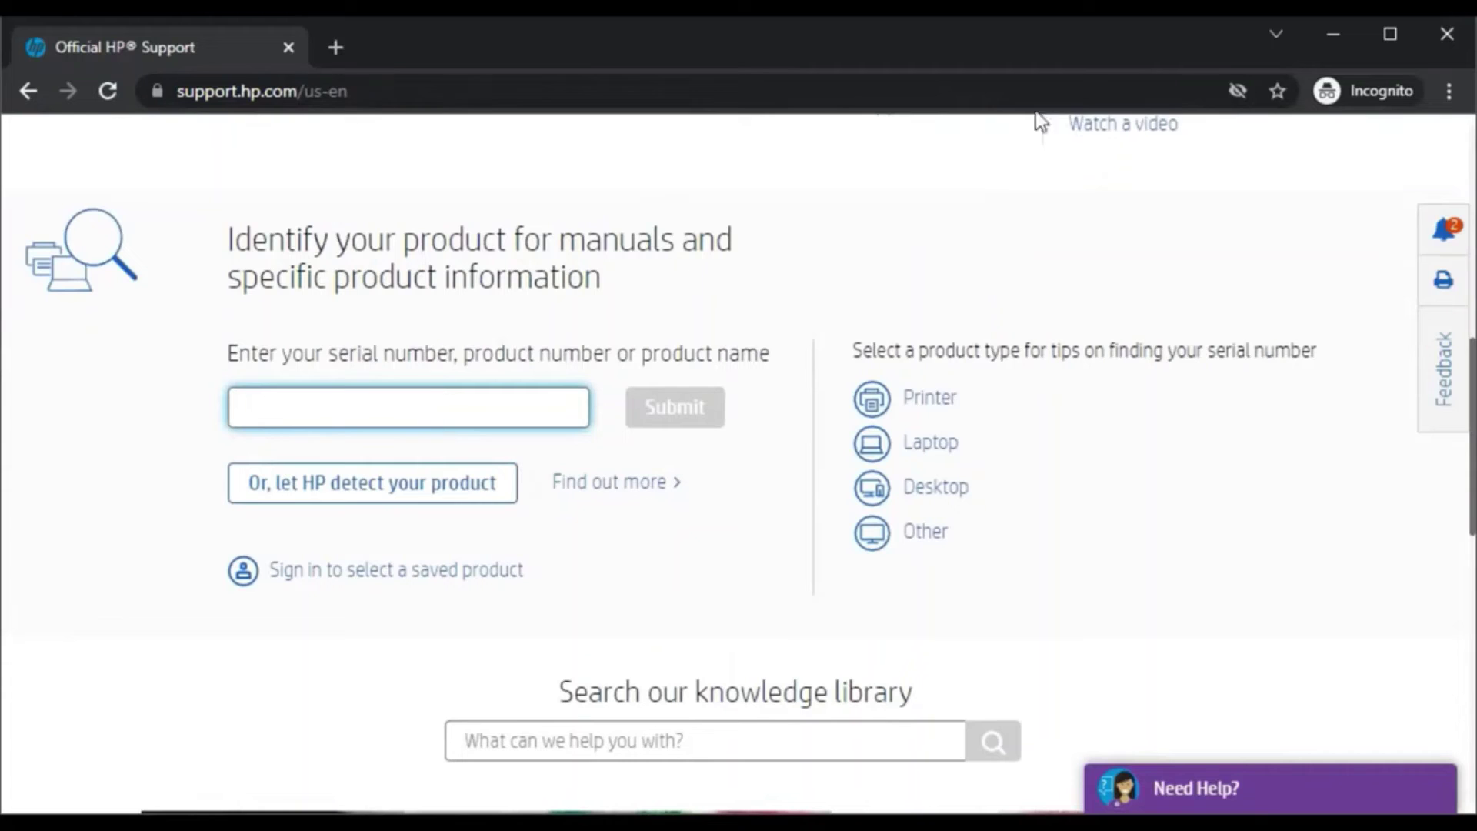
click(1104, 20)
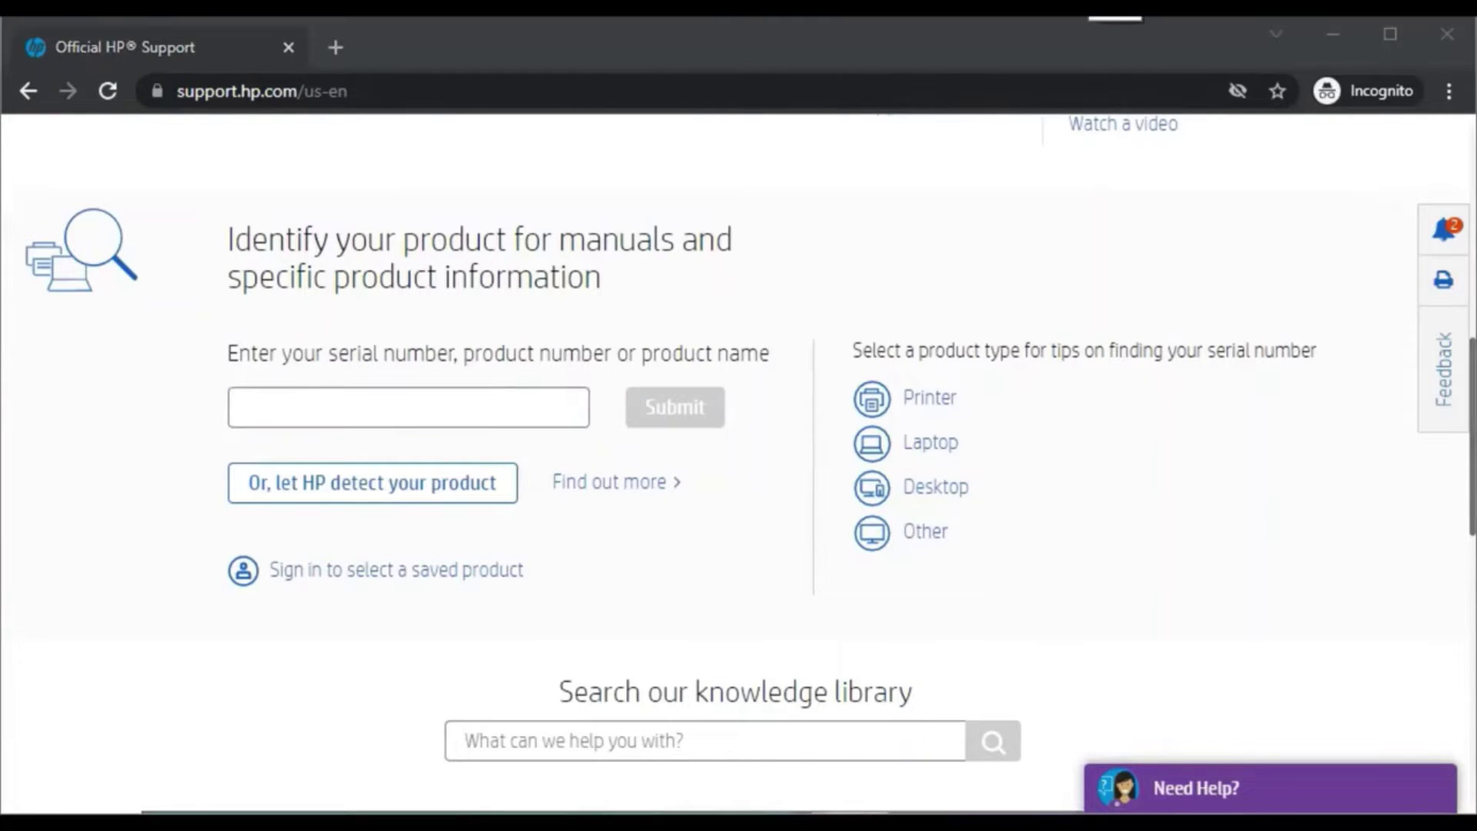
click(487, 409)
key(ctrl+v)
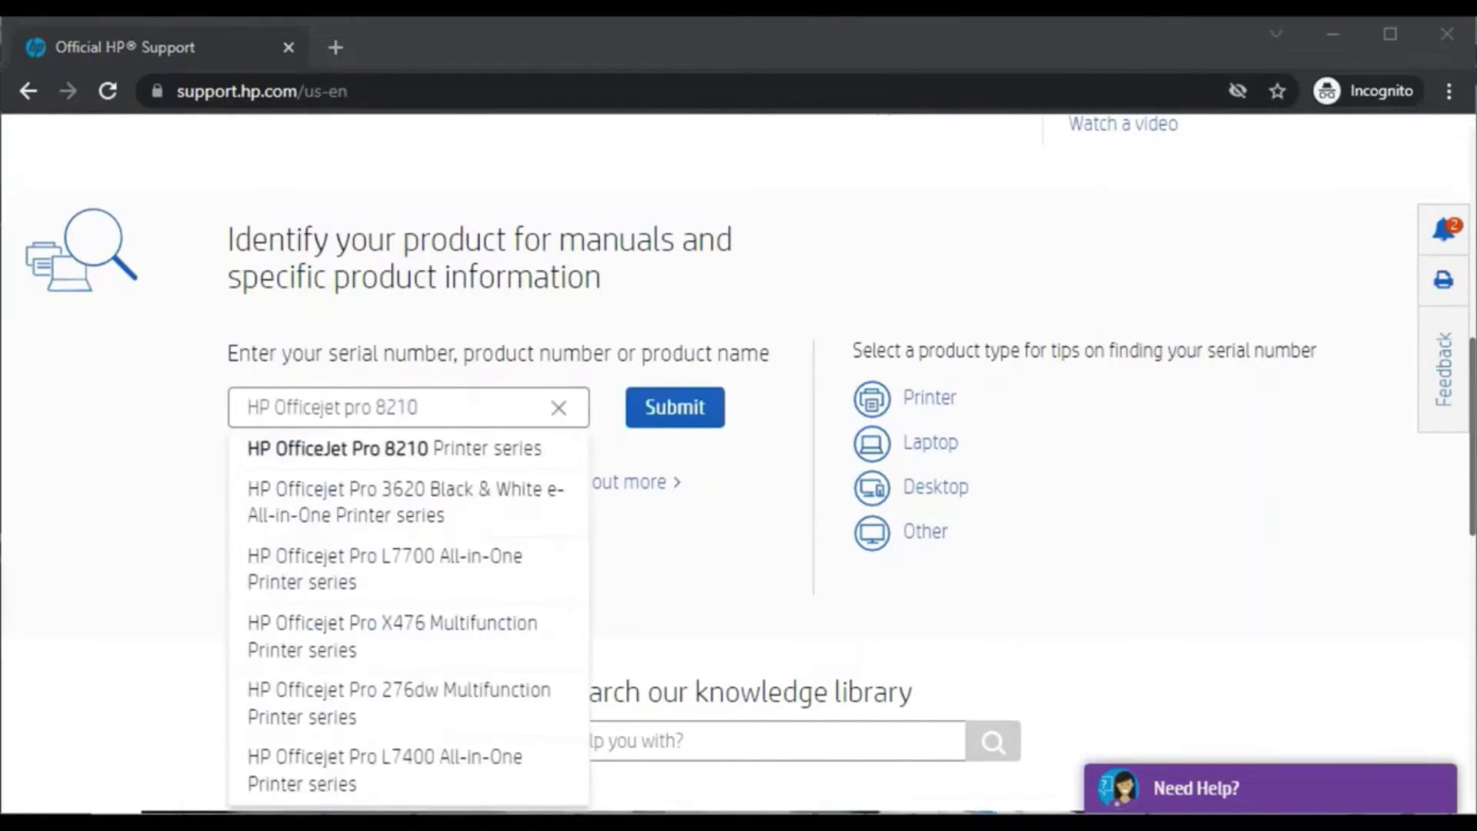
triple_click(485, 408)
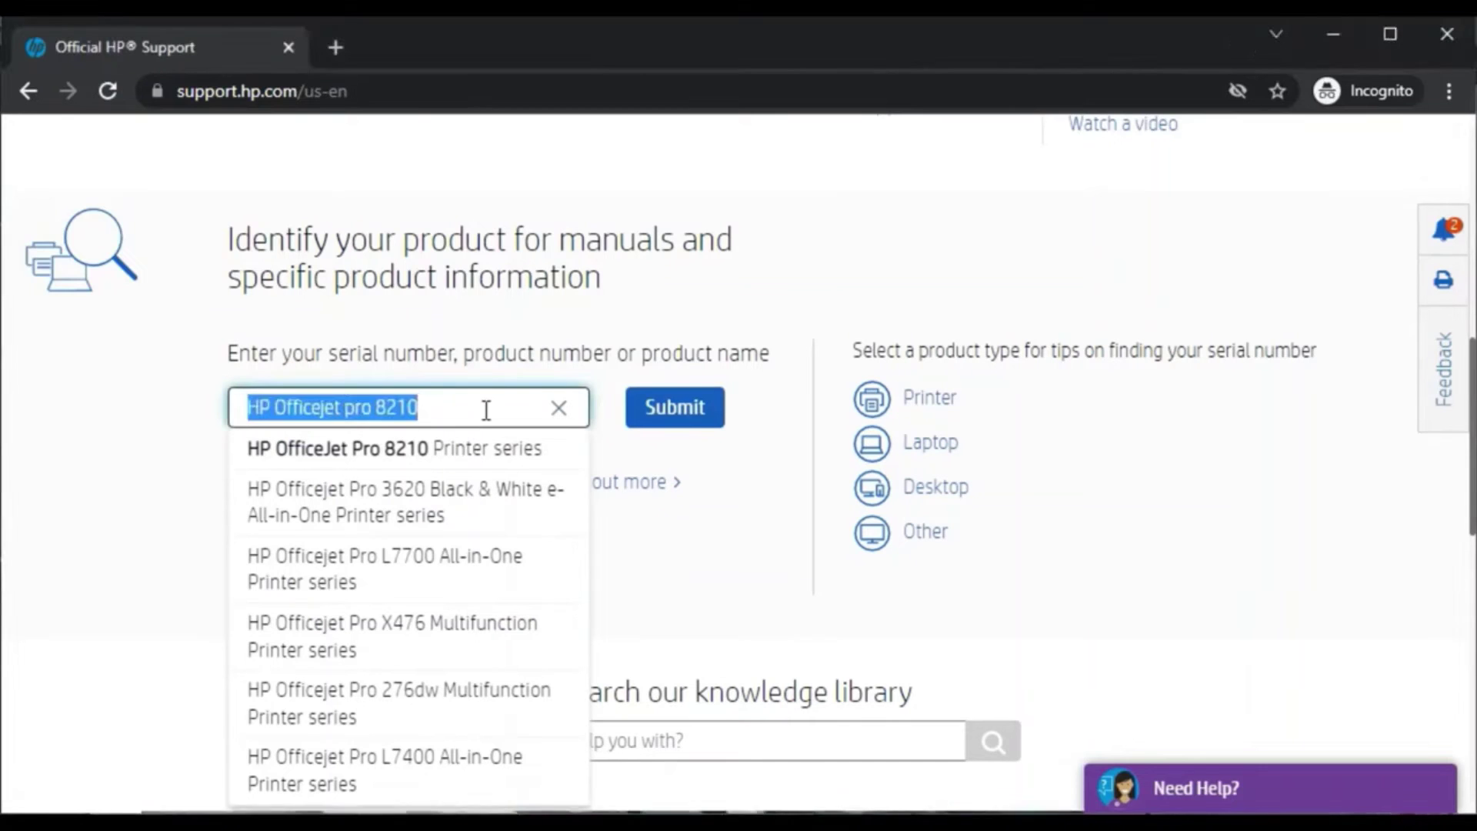
click(485, 408)
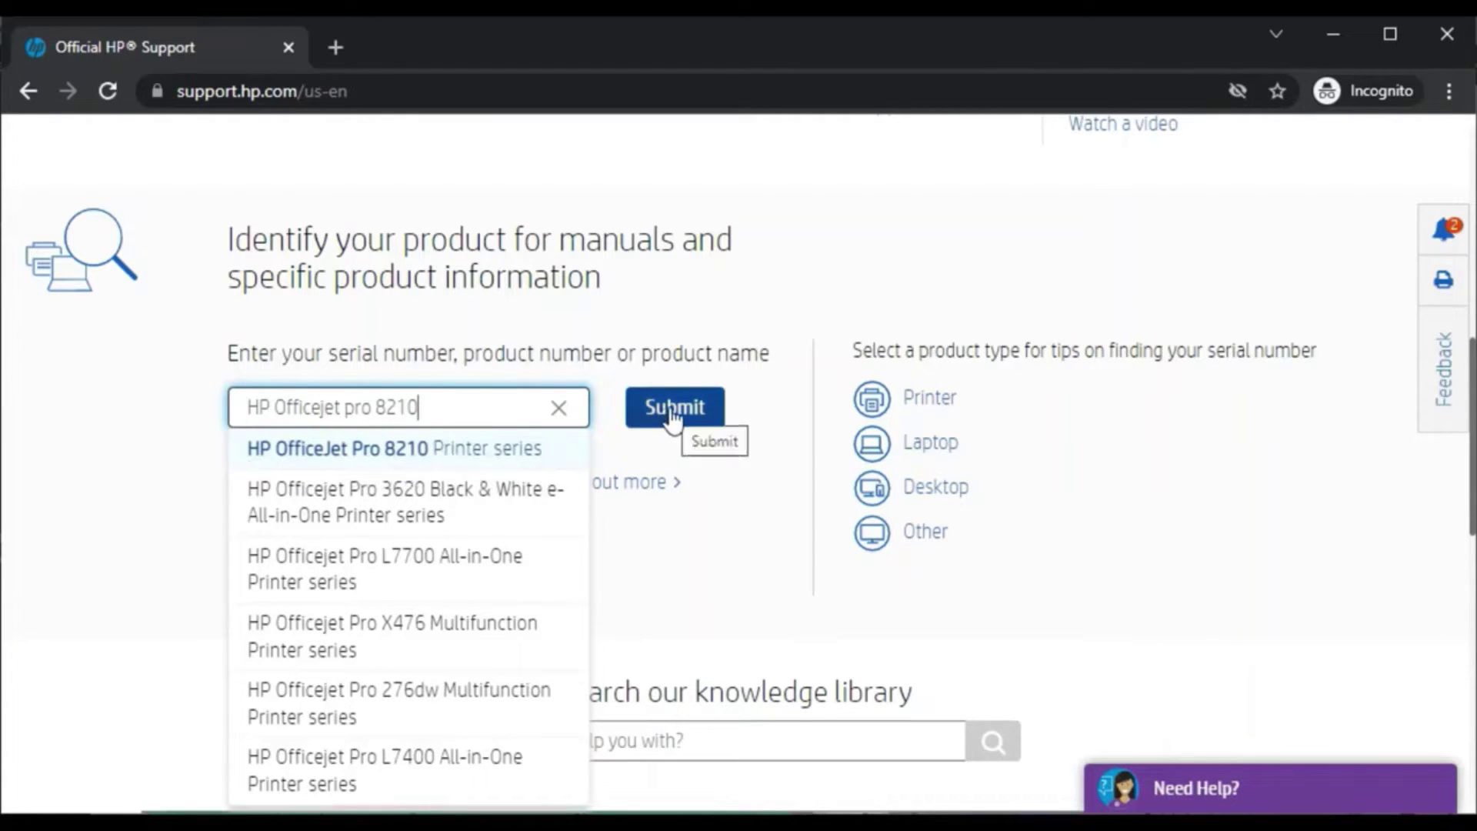
click(543, 451)
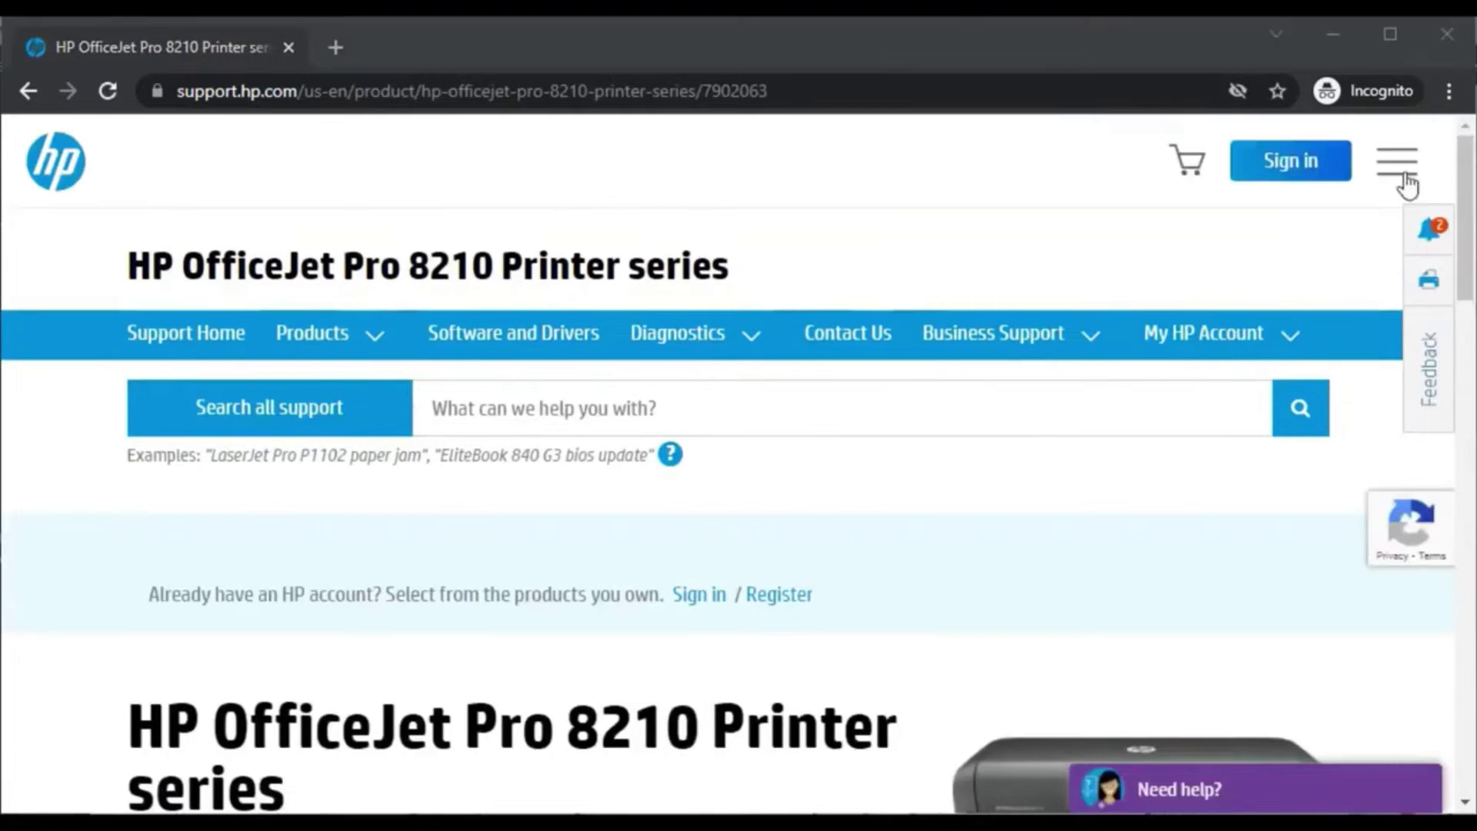
drag(1465, 188, 1467, 240)
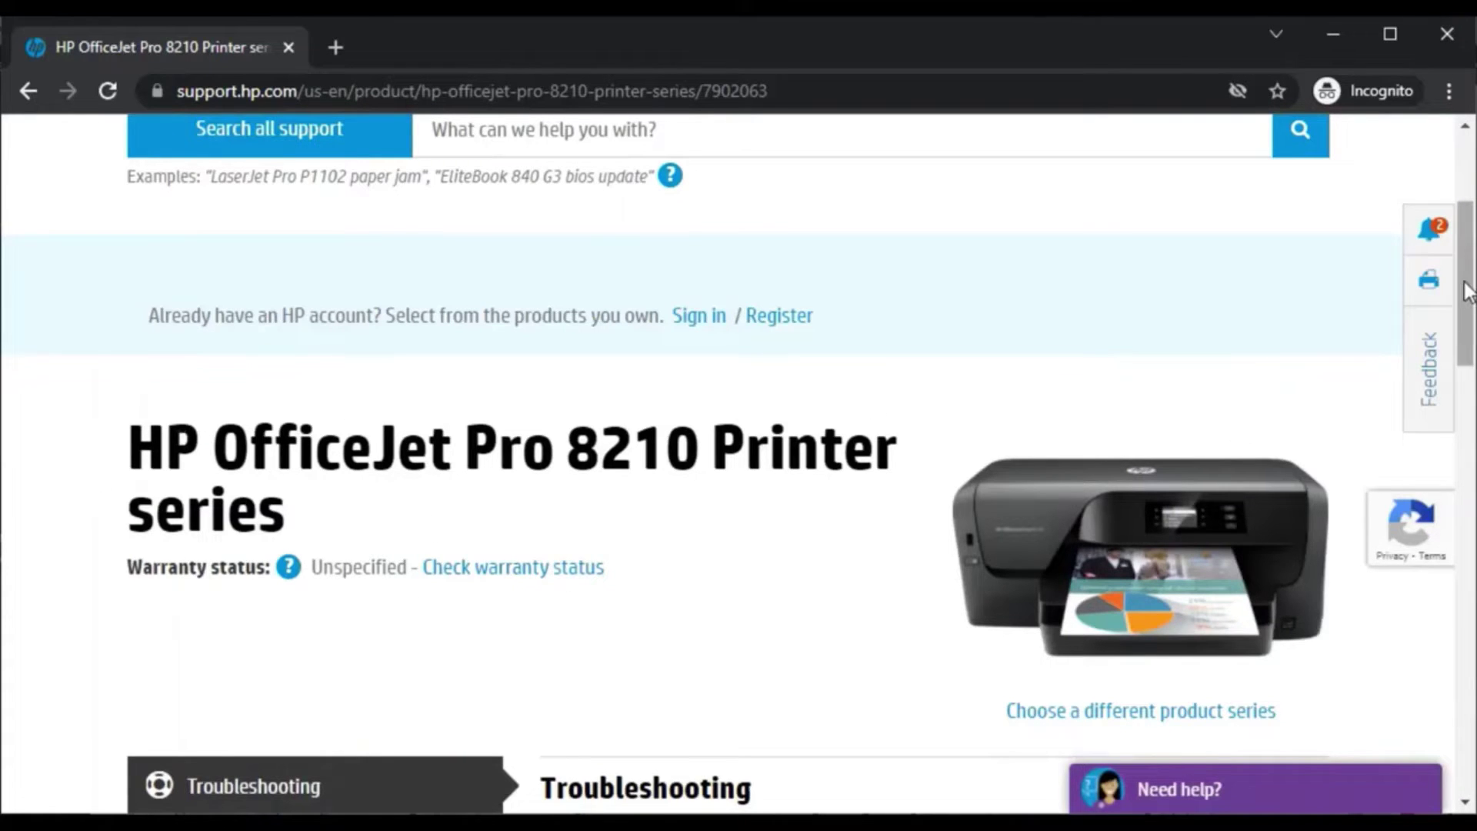
drag(1468, 297, 1467, 387)
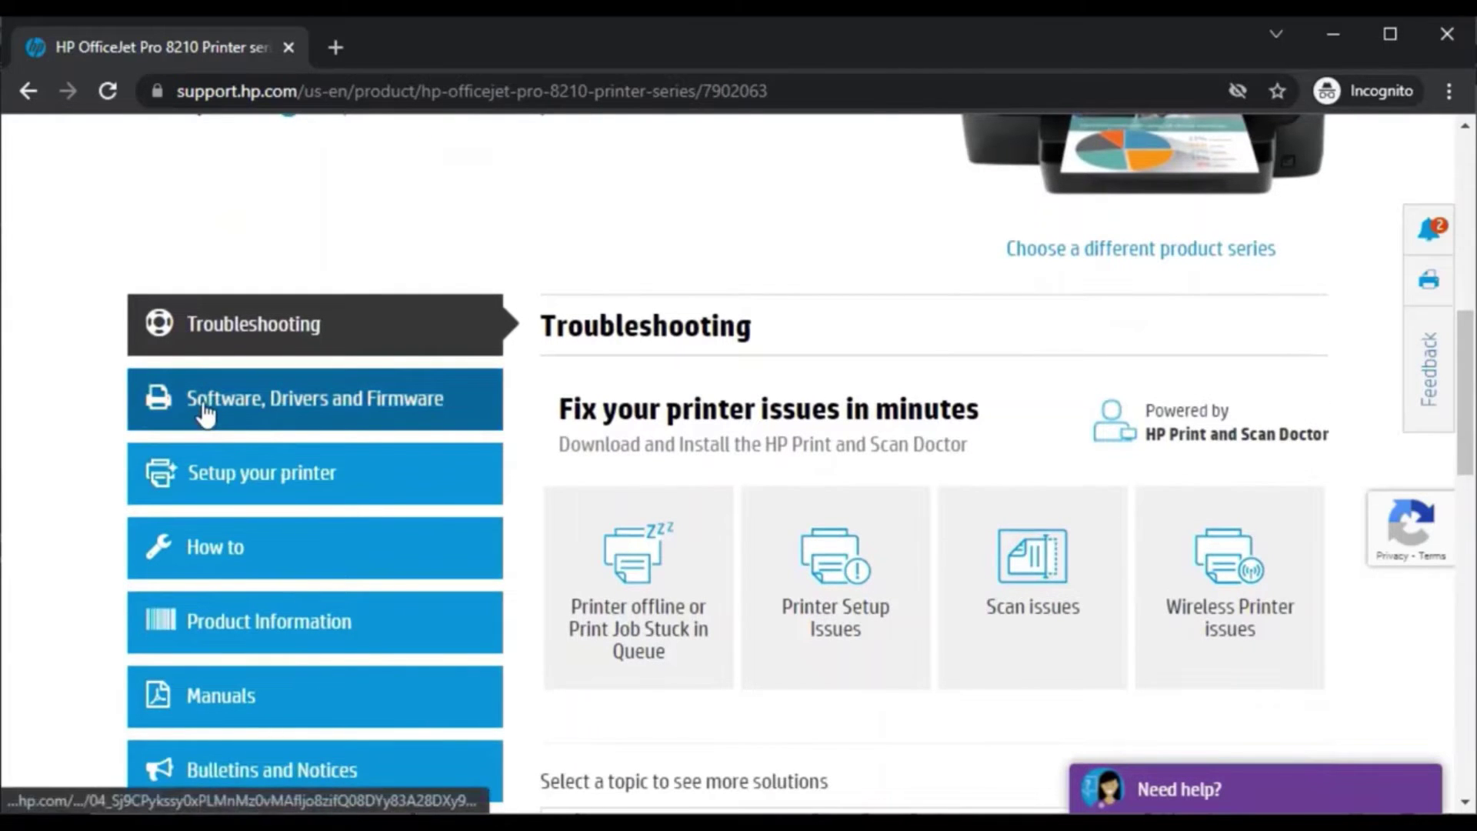
Step: Open 'Software, Drivers and Firmware' for the OfficeJet Pro 8210
click(309, 411)
Step: Continue to the downloads list and collapse 'Driver-Product Installation Software'
click(580, 465)
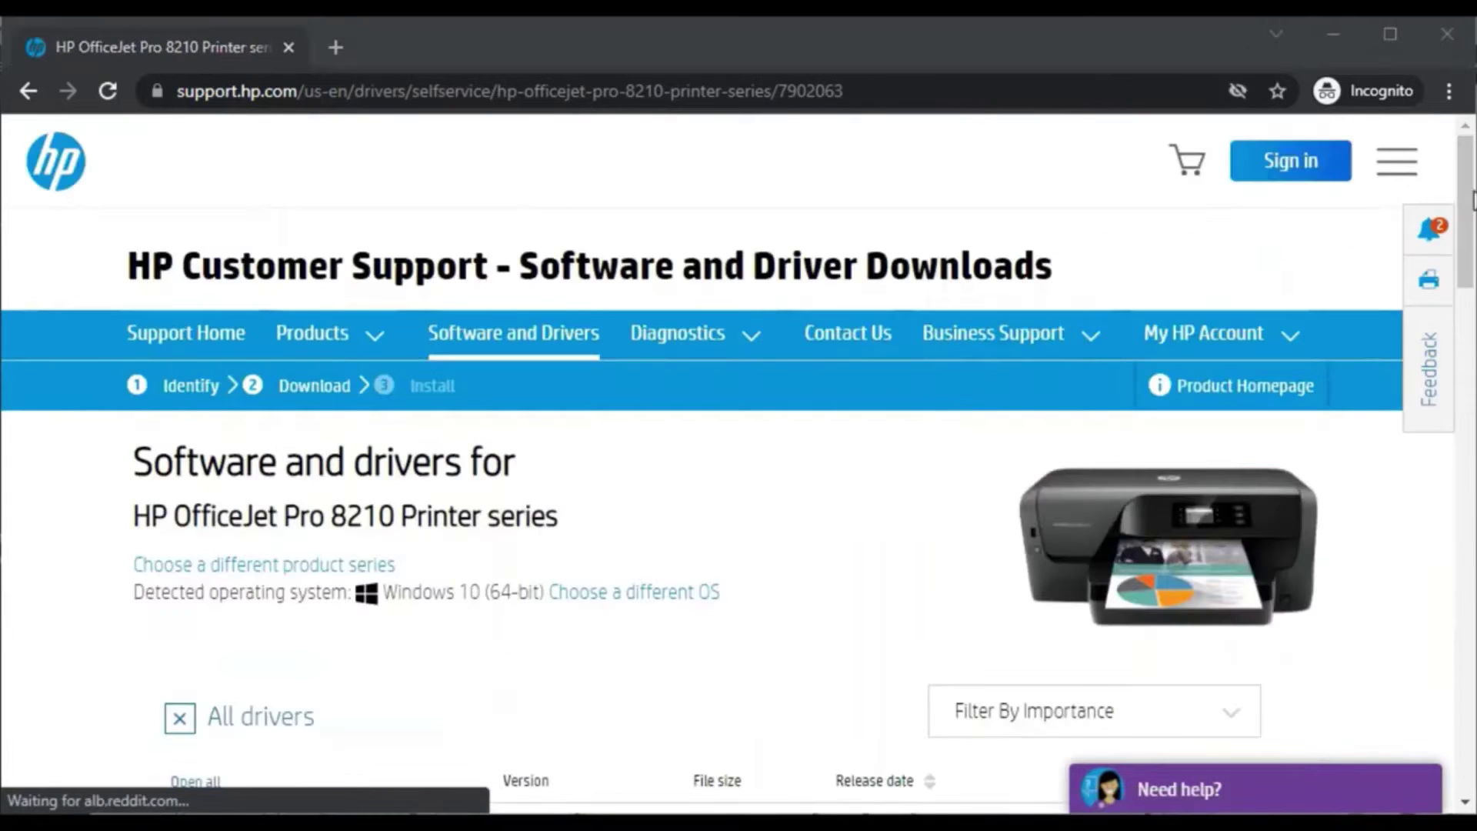
drag(1468, 191, 1467, 260)
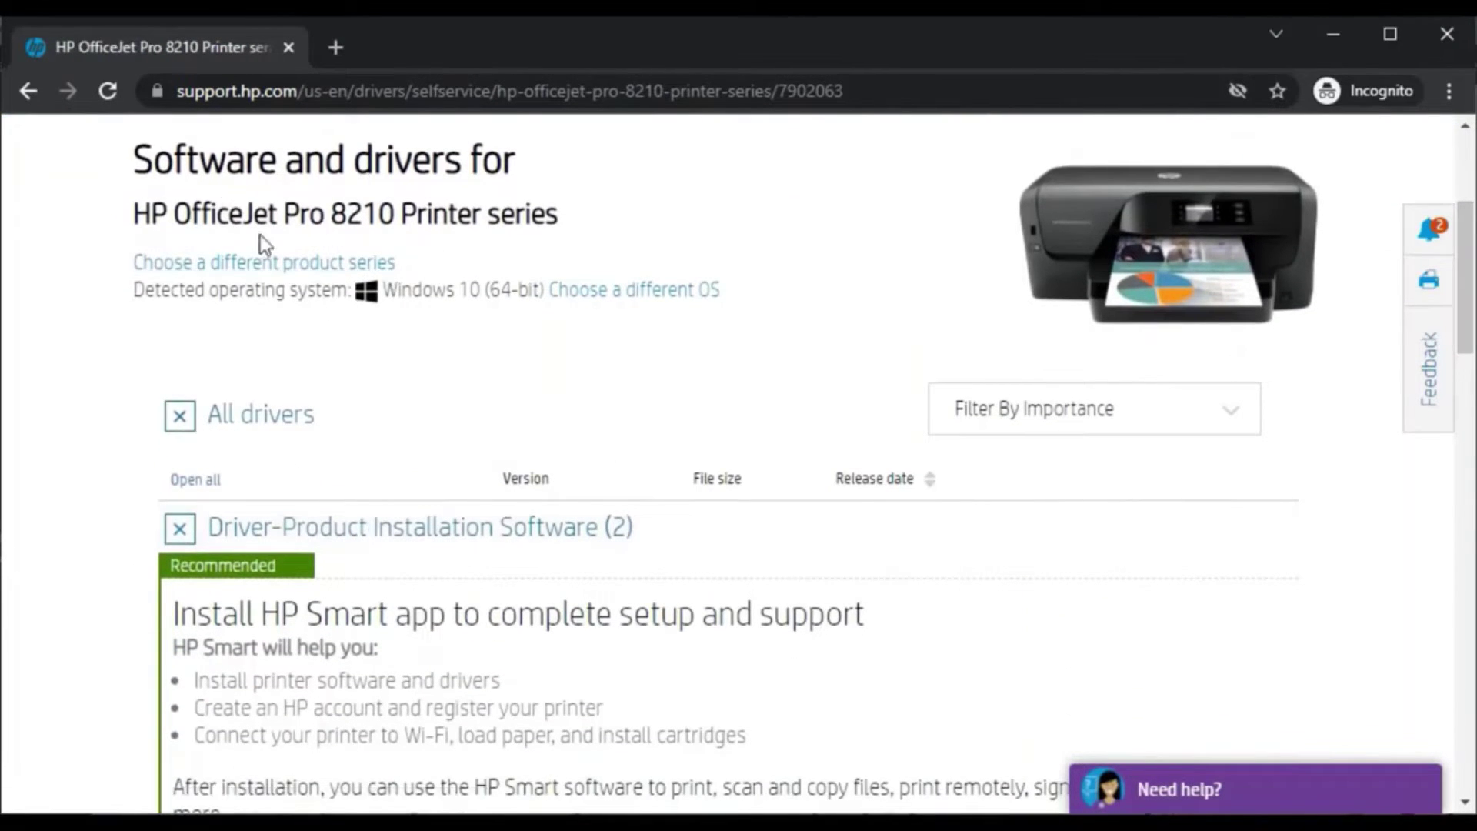
click(179, 527)
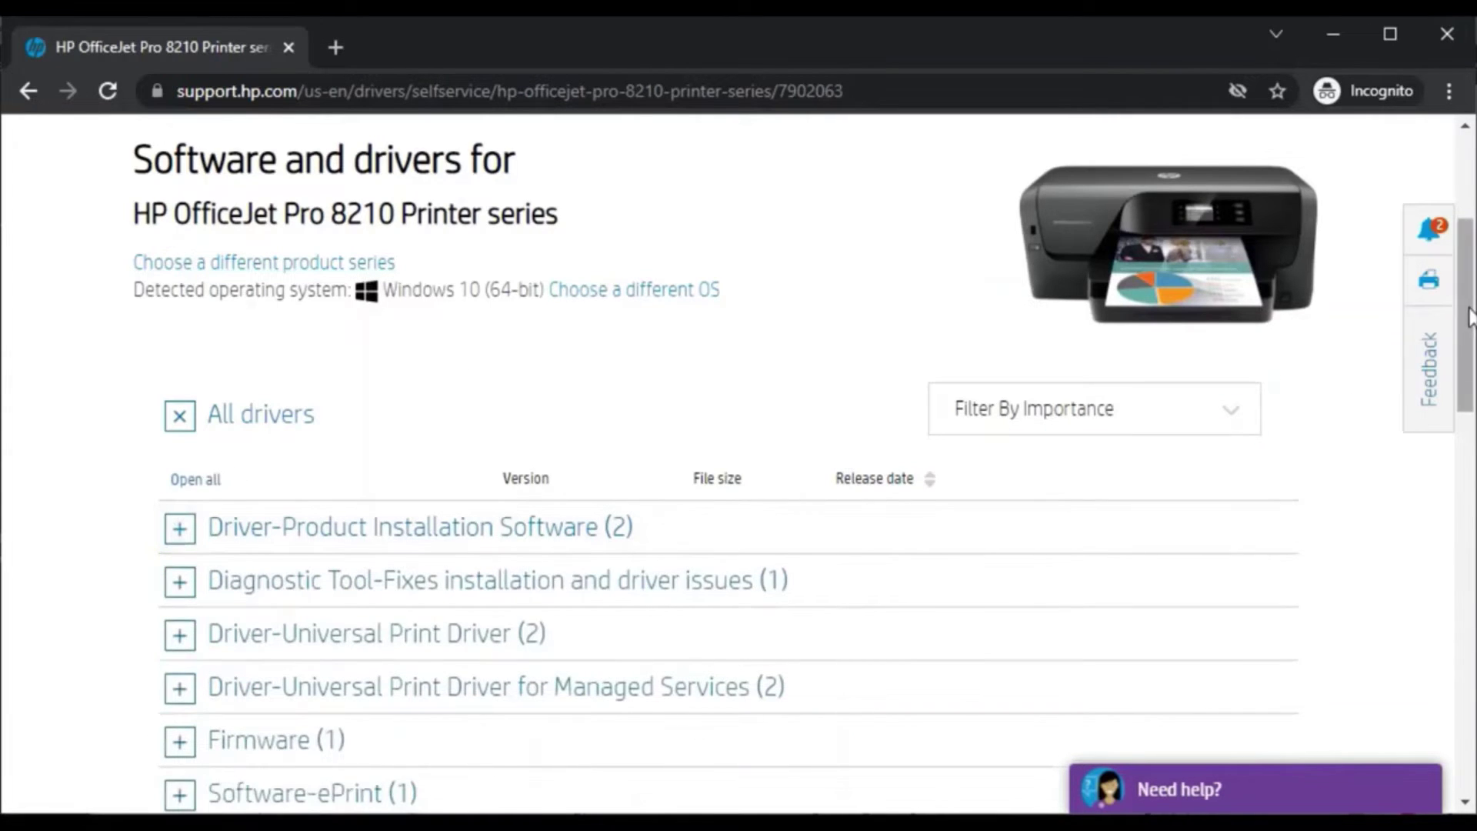
drag(1467, 340, 1467, 365)
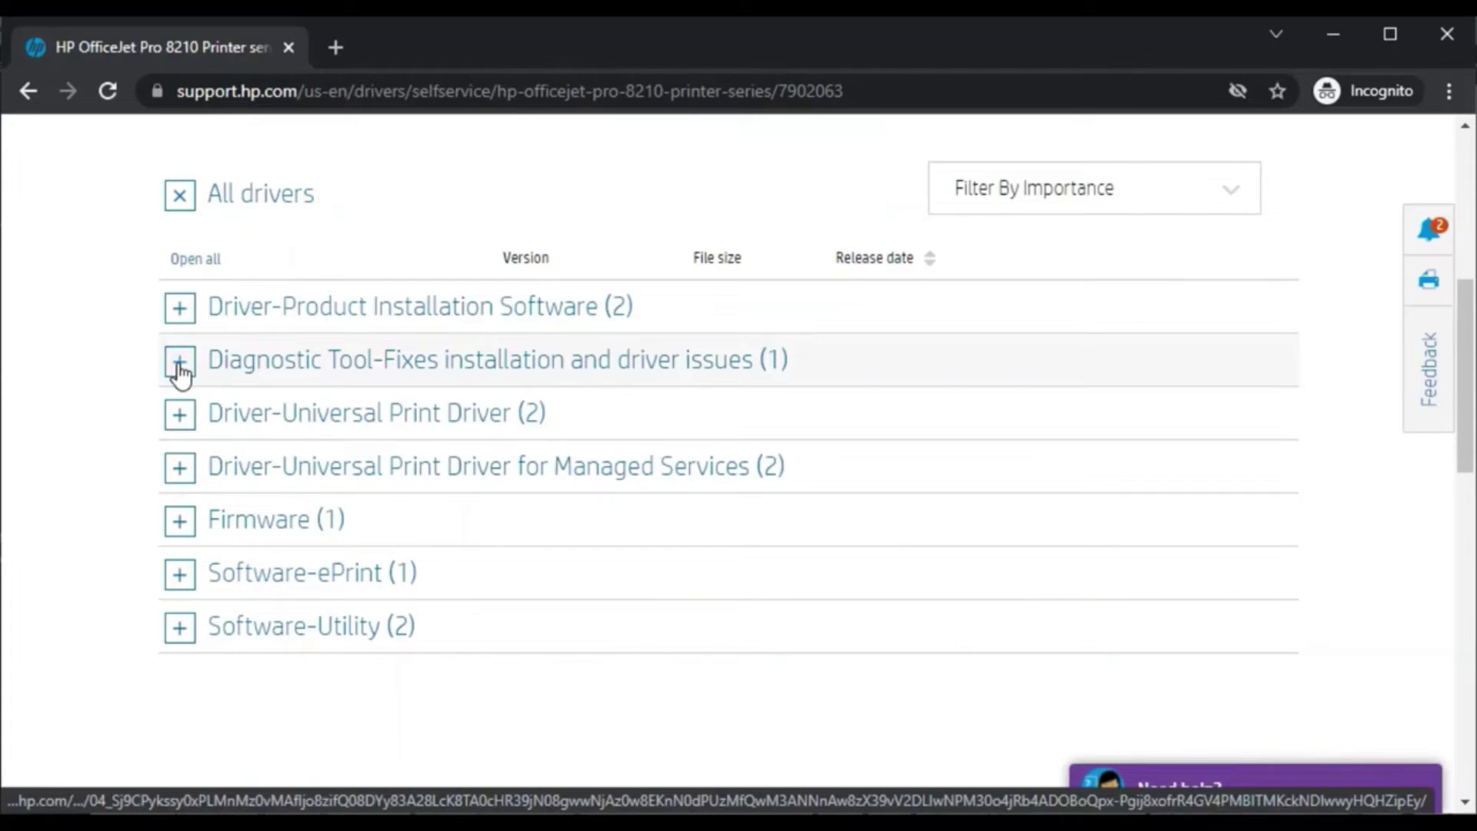
Step: Expand the Diagnostic Tool category and the 'HP Print and Scan Doctor for Windows' details
click(180, 362)
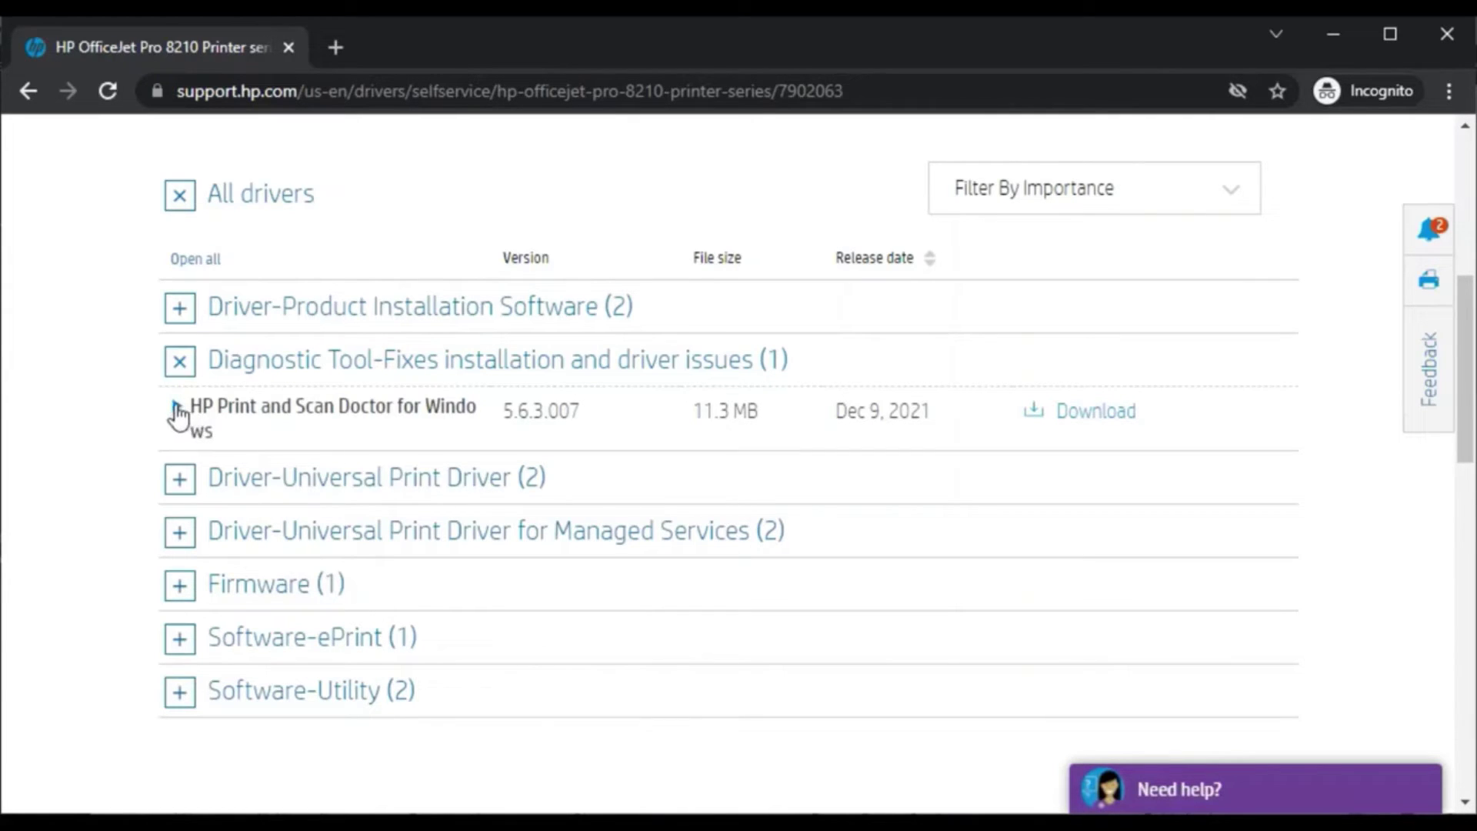
click(178, 410)
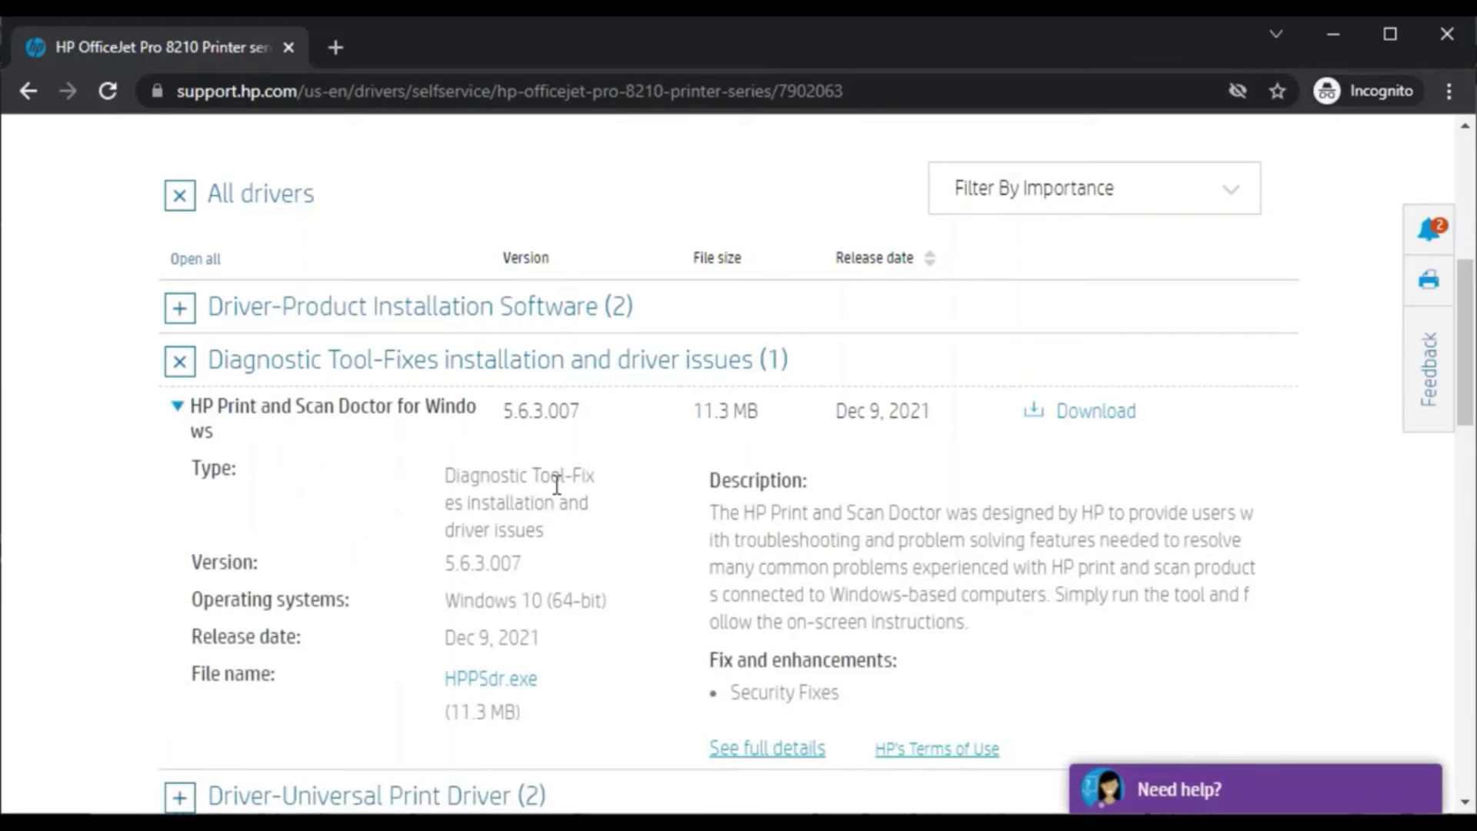
Step: Download the HP Print and Scan Doctor installer and show the downloaded file's options
click(1088, 411)
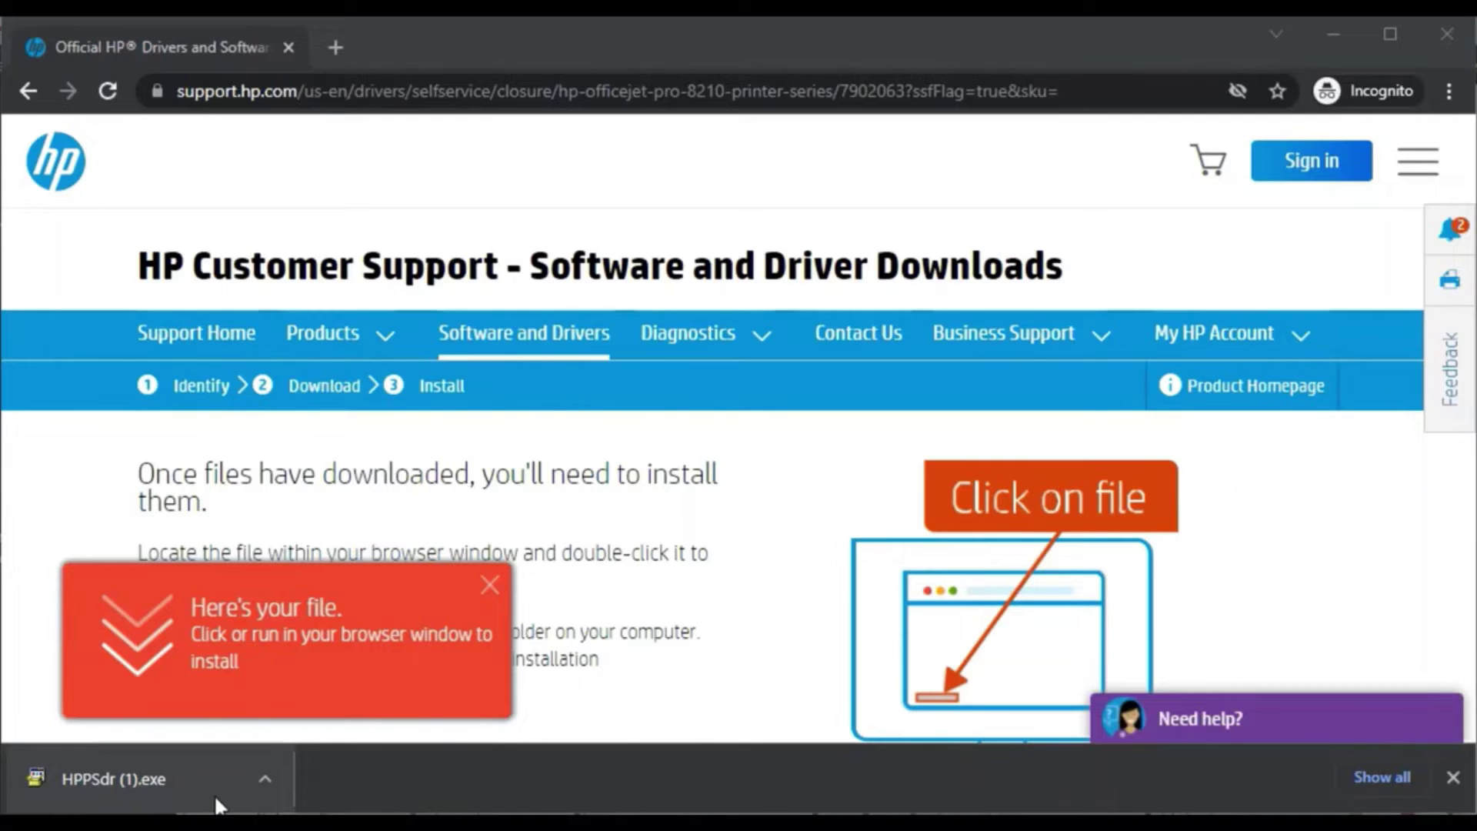
click(264, 779)
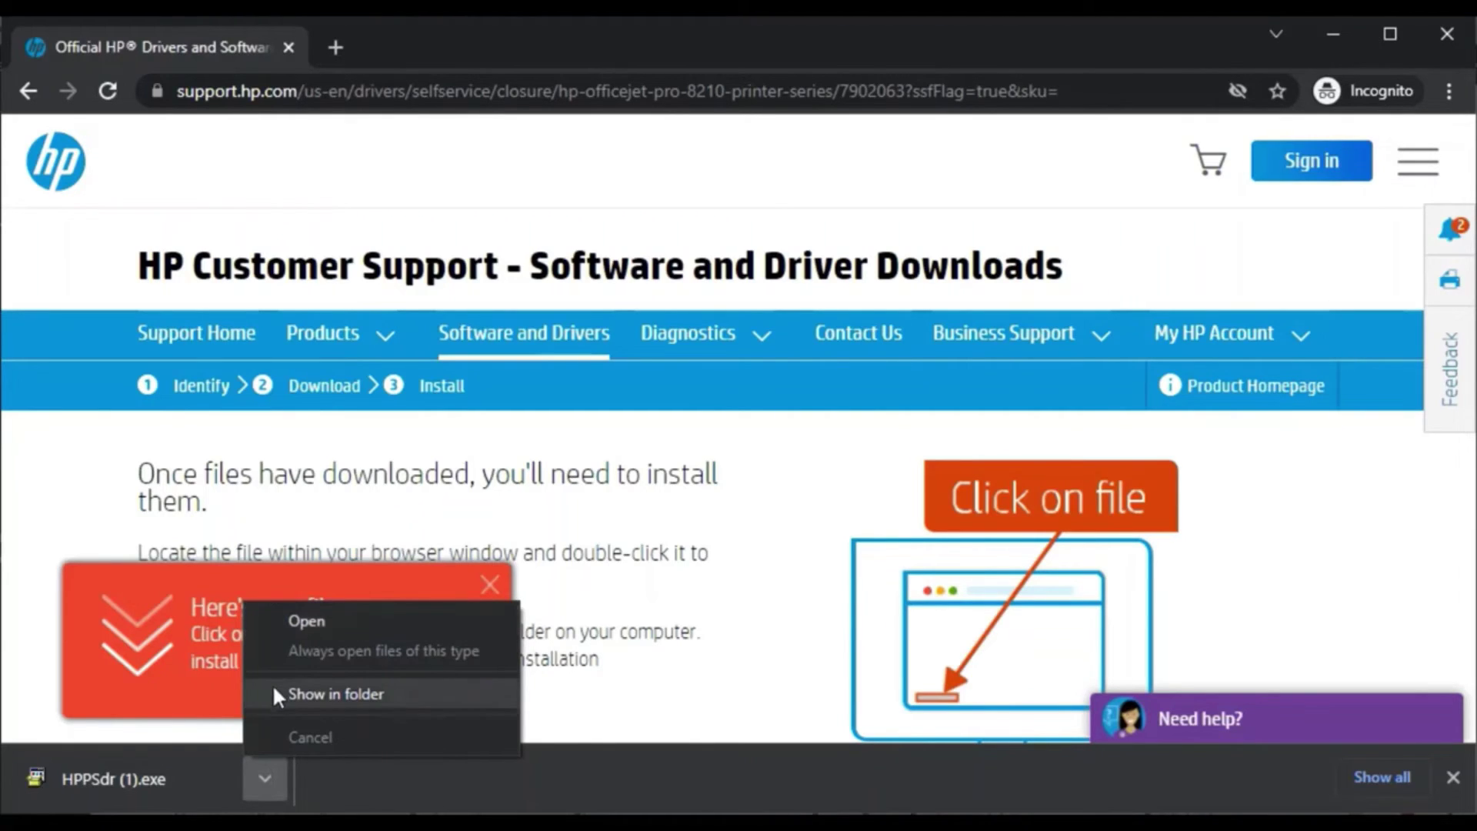
Step: Open HPPSdr (1).exe from the download menu to launch HP Print and Scan Doctor 5.6.3
click(267, 615)
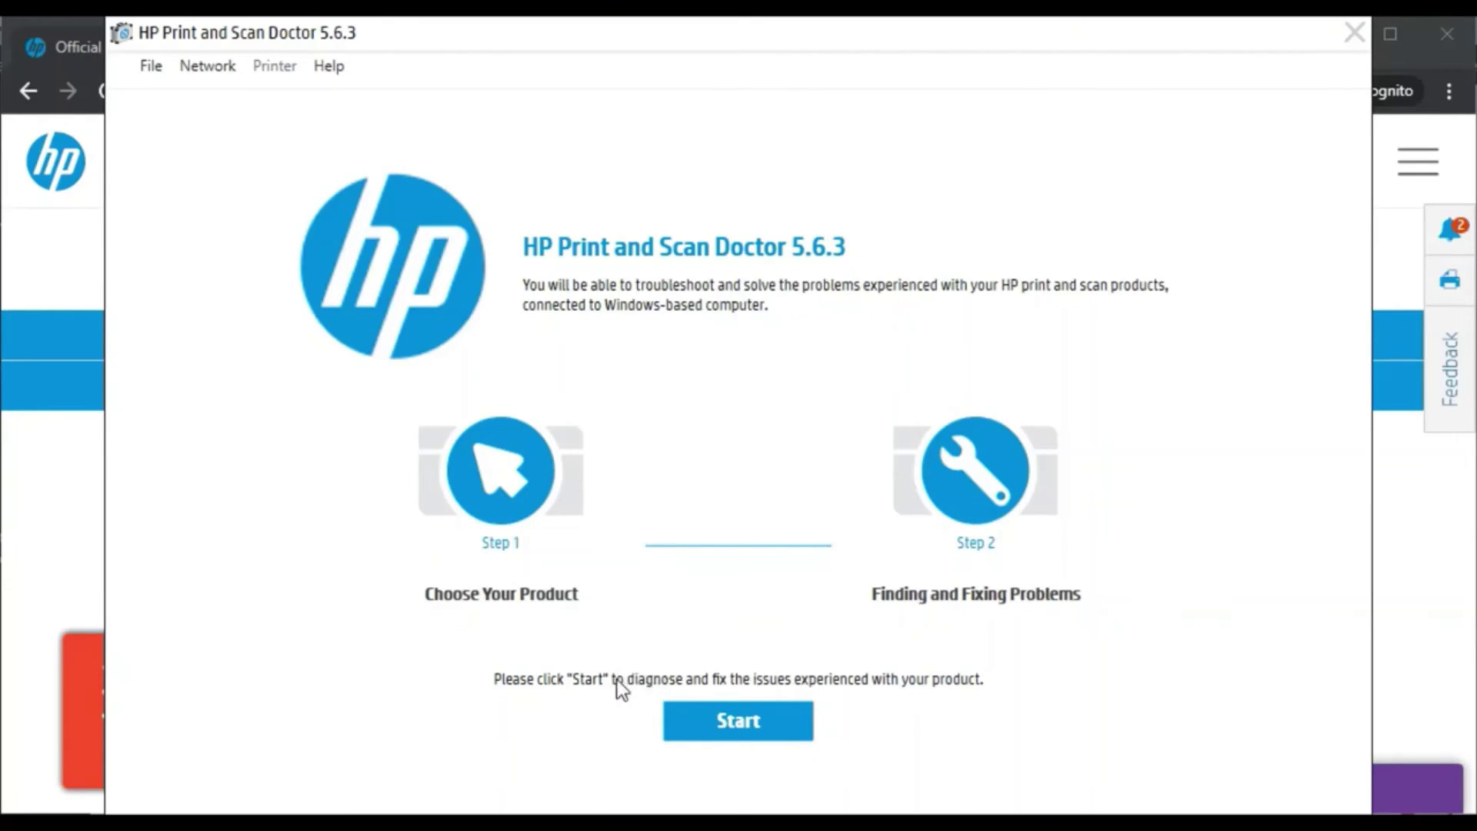
Step: Start HP Print and Scan Doctor's diagnosis so it searches for products
click(749, 726)
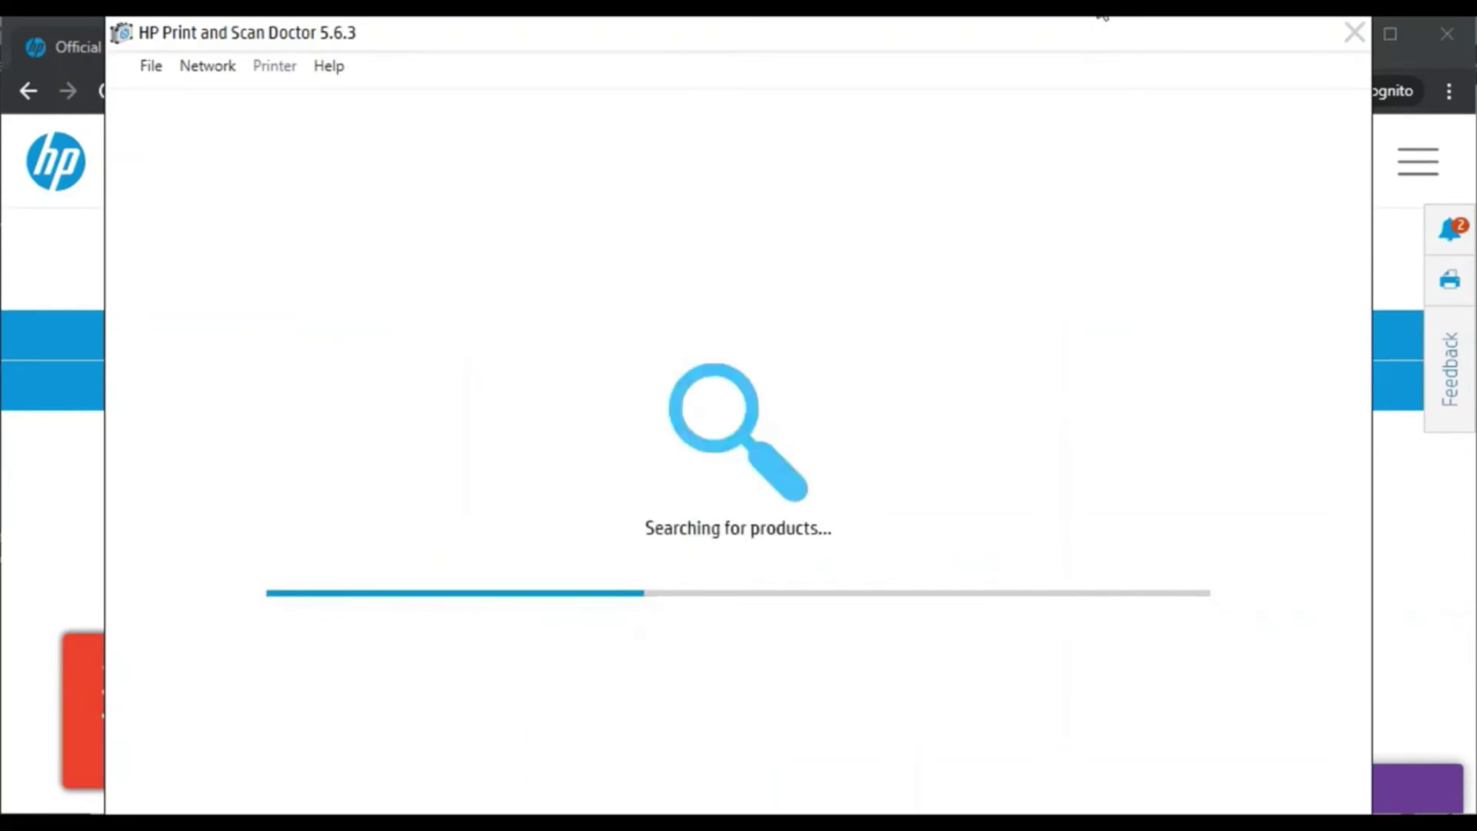